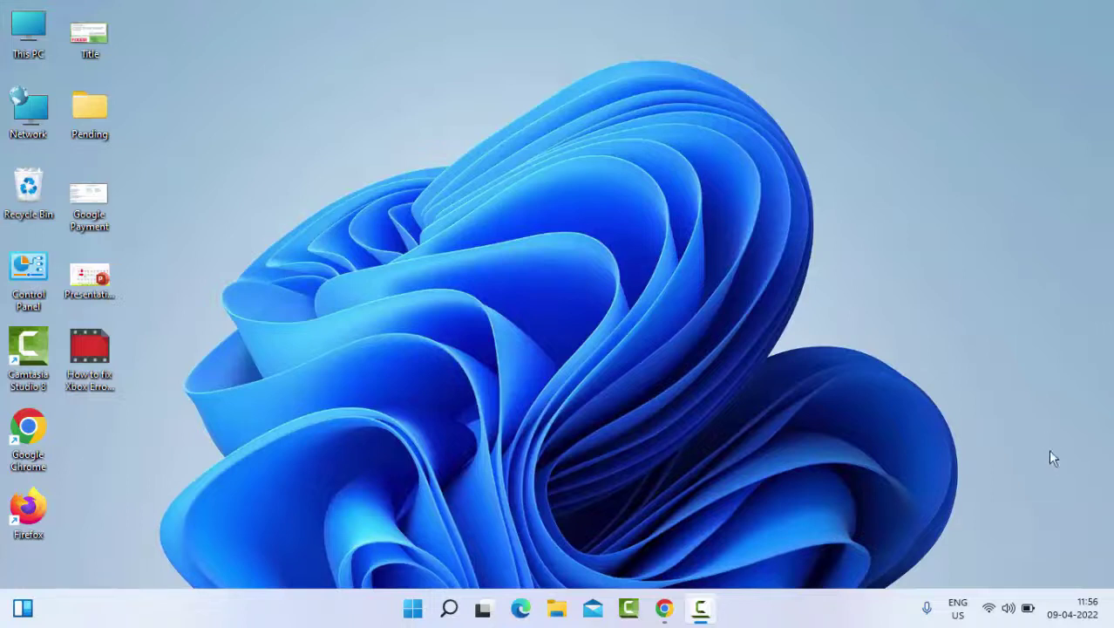
- Launch Task Manager from the Start button's quick-link menu and maximize it
right_click(413, 610)
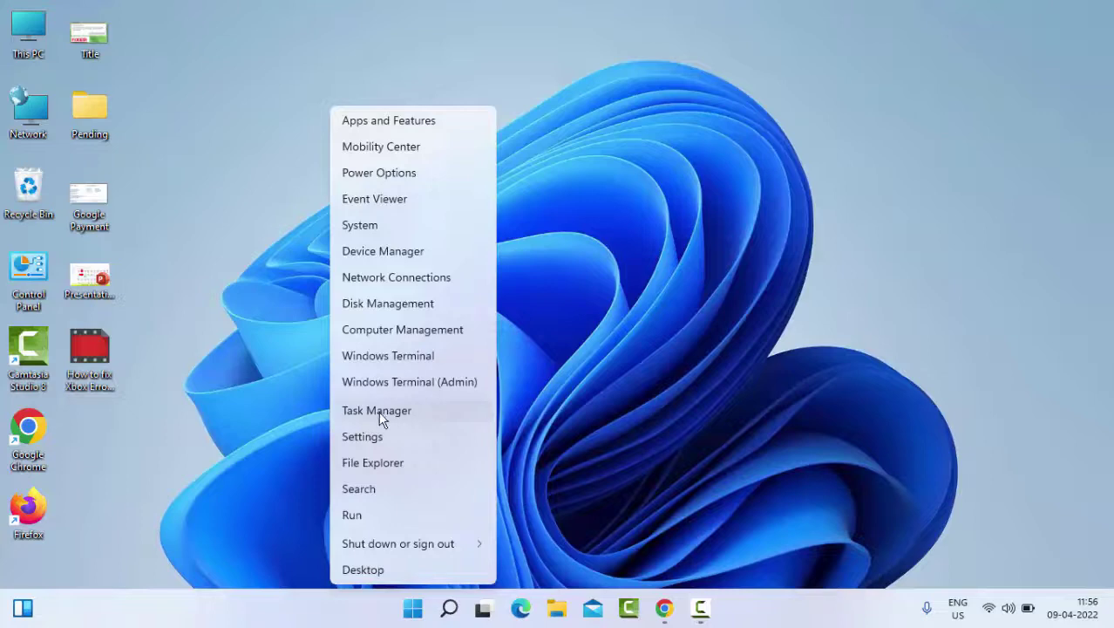
left_click(378, 411)
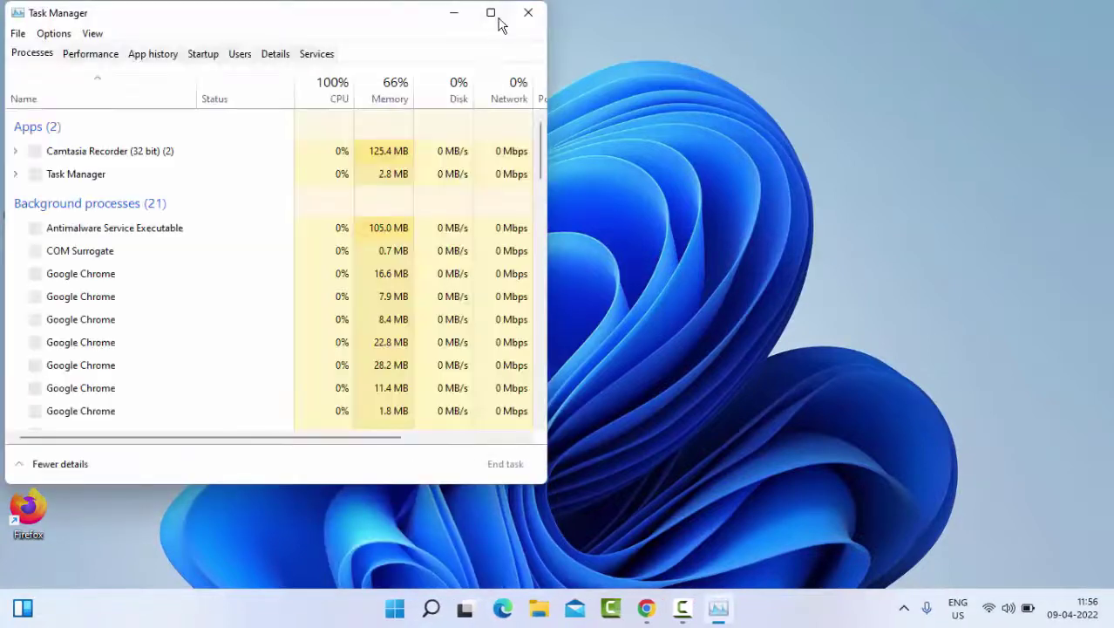
left_click(490, 10)
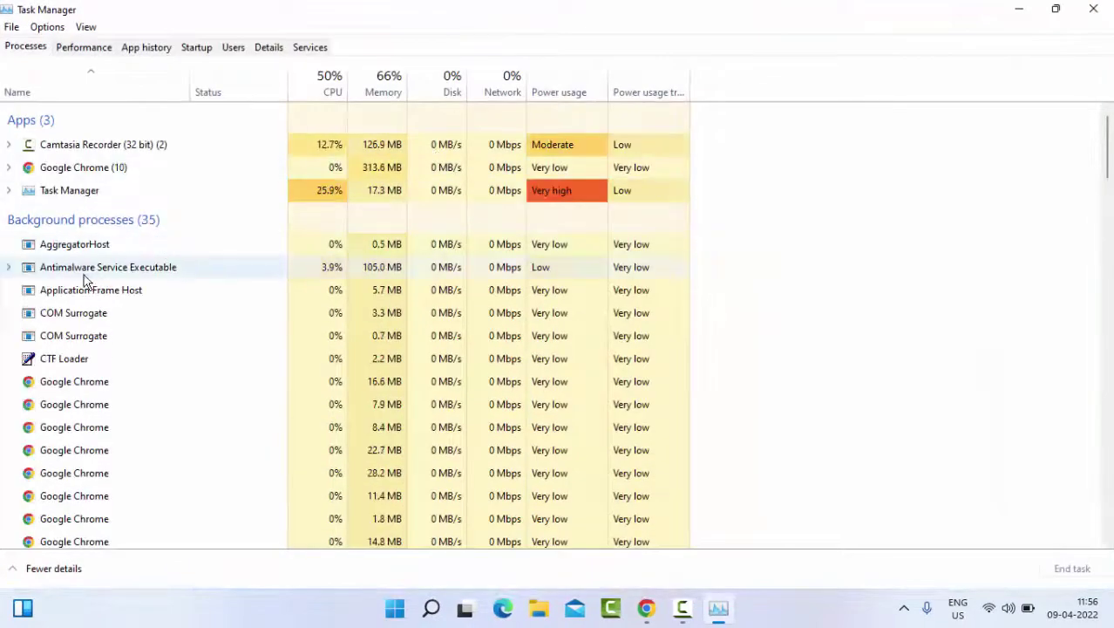
- Restart the Windows Explorer process, then close Task Manager
left_click(84, 275)
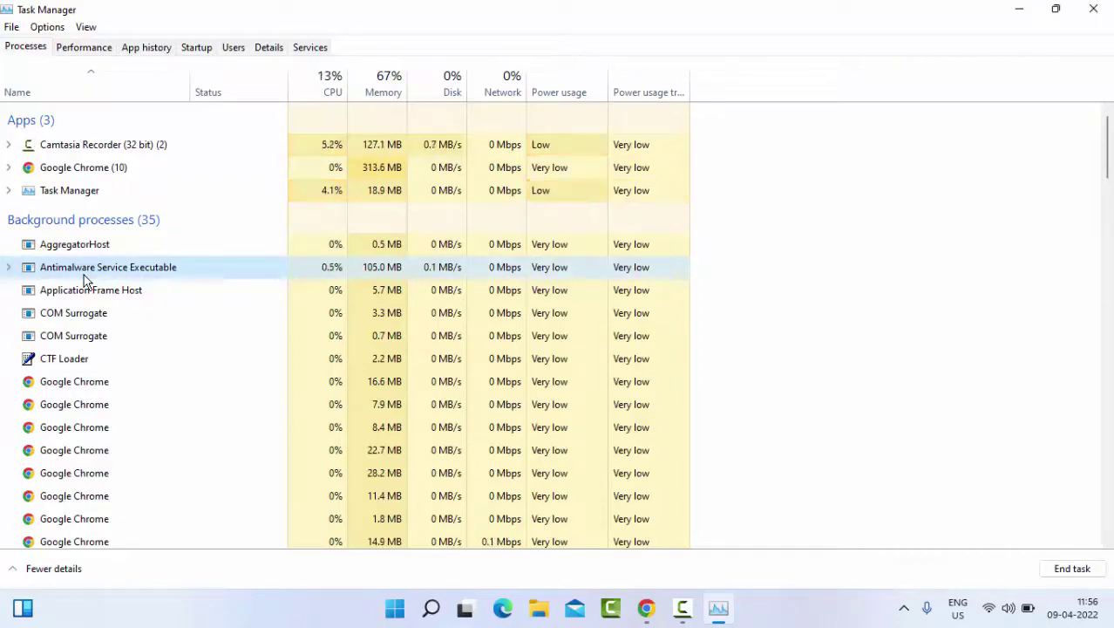
scroll(84, 279, "down", 5)
key("Page_Down")
key("Page_Down")
key("Page_Down")
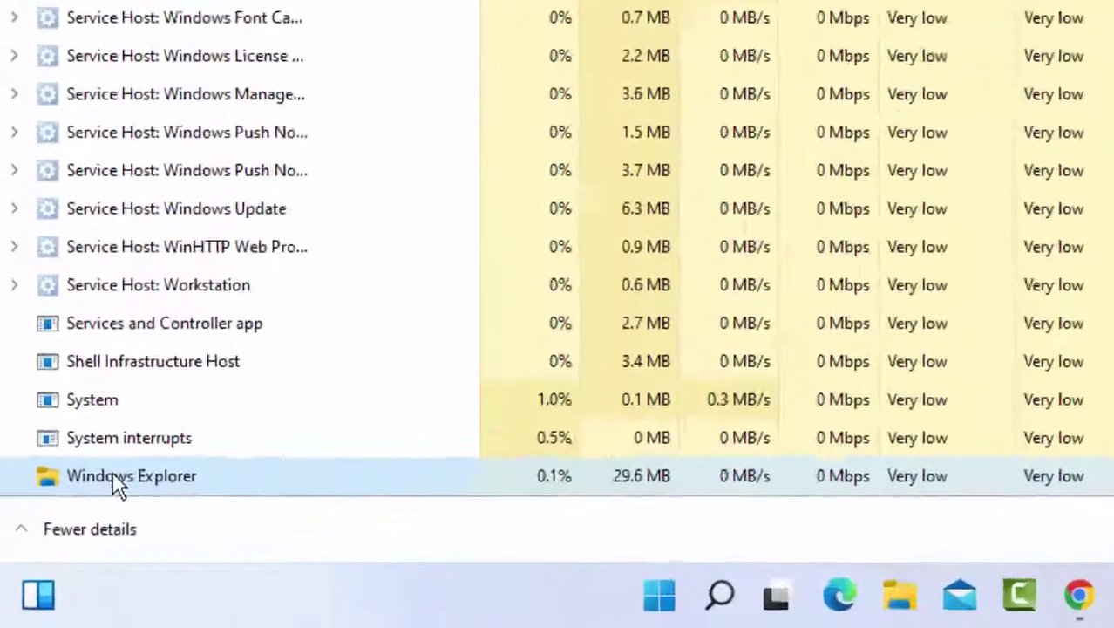
right_click(113, 475)
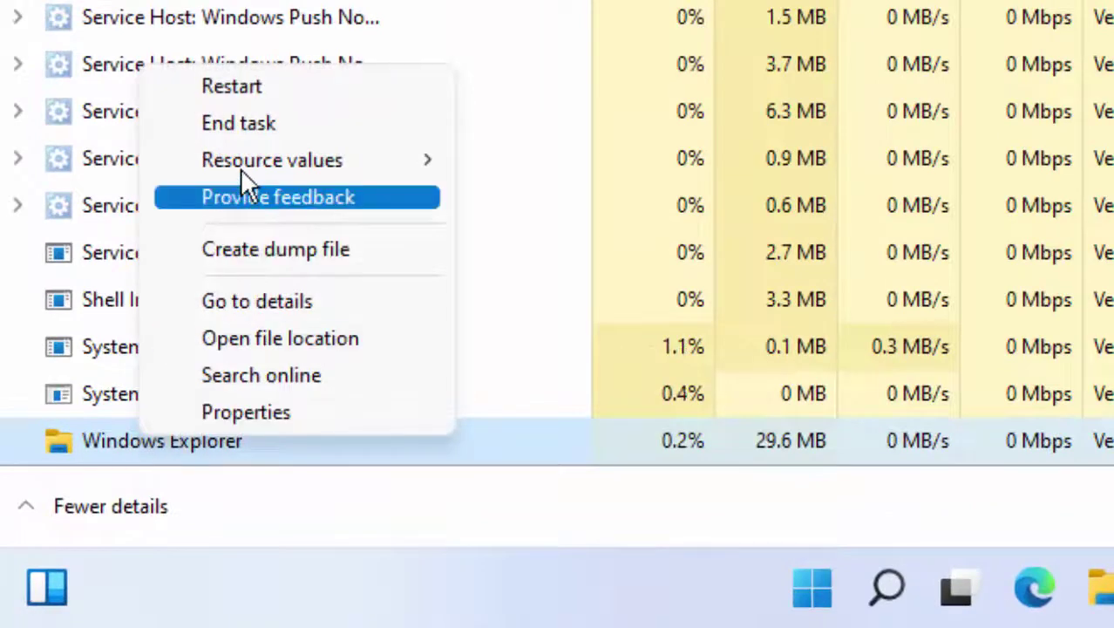
left_click(255, 91)
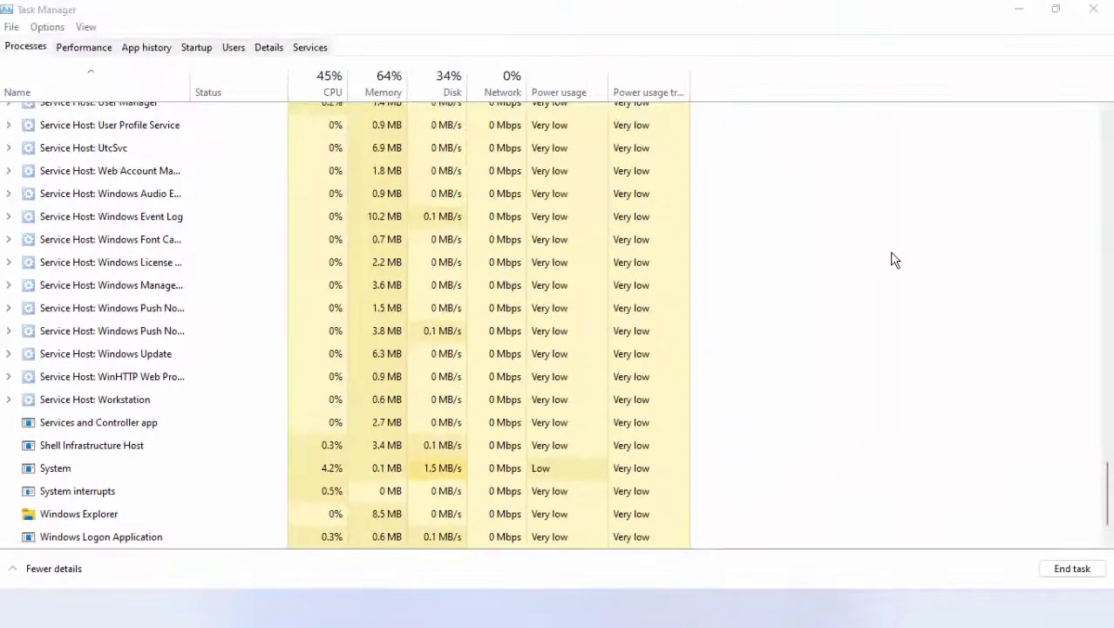
left_click(1095, 9)
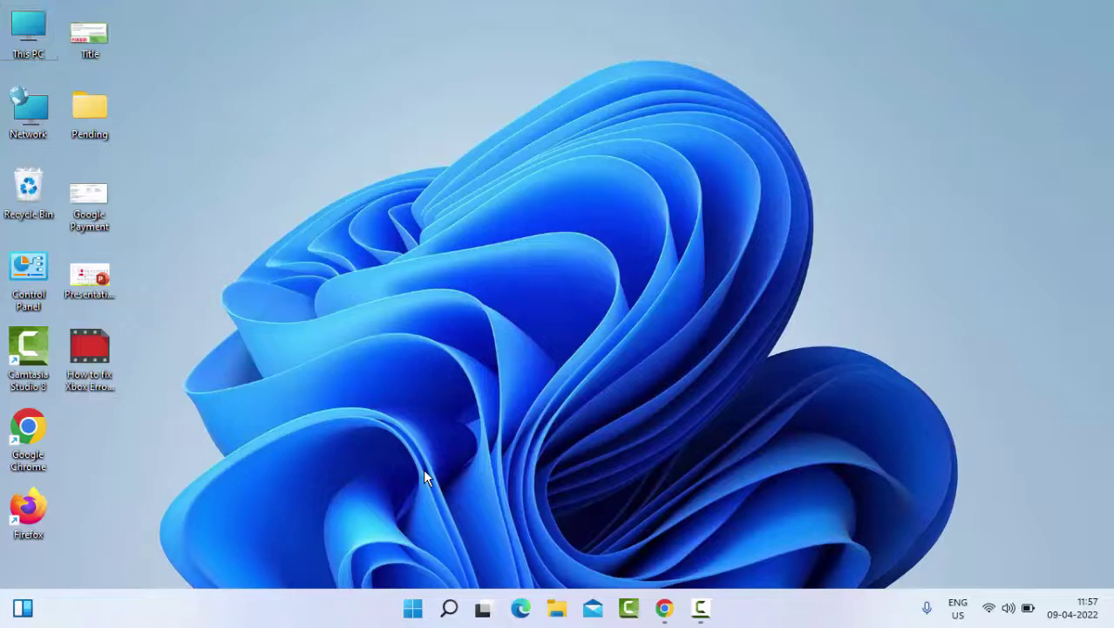
- Open File Explorer on This PC and bring up the Local Disk (C:) context menu
key("super+e")
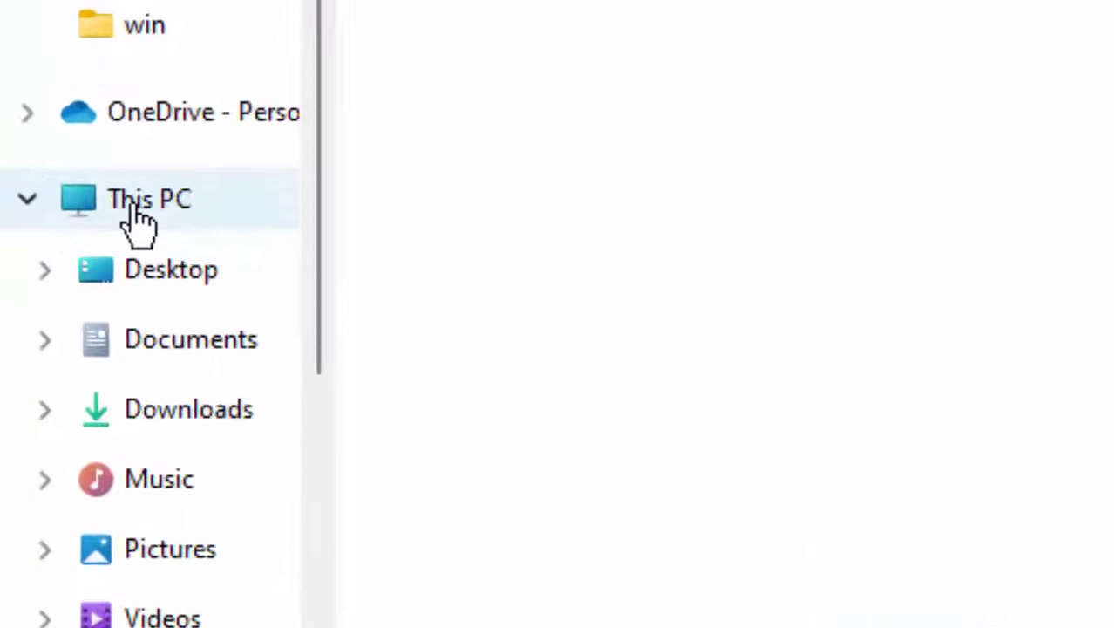
left_click(86, 411)
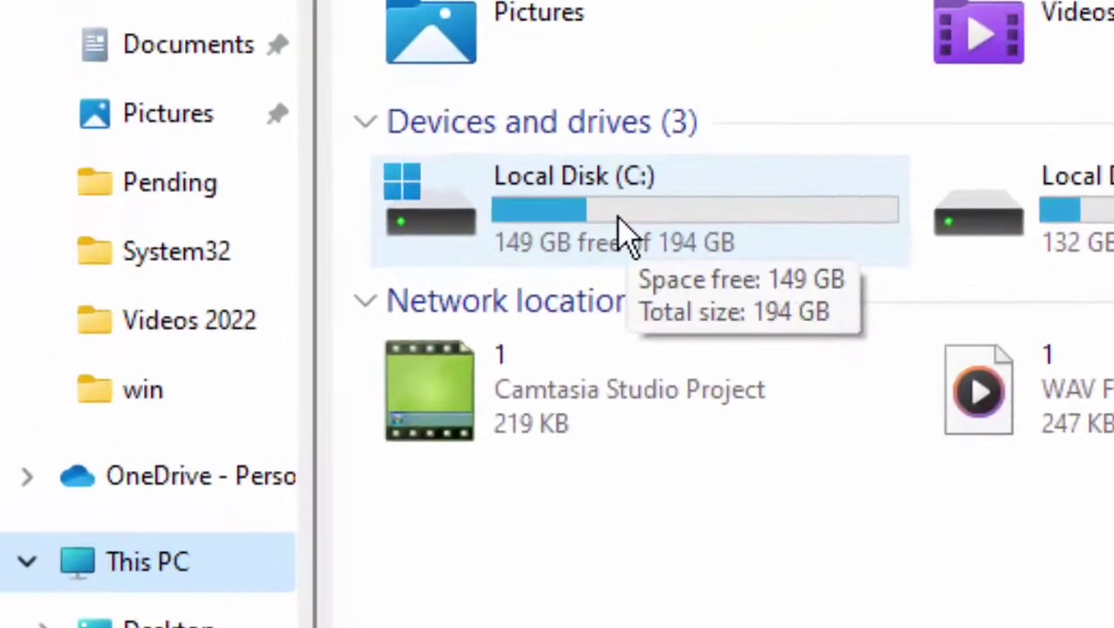
left_click(626, 233)
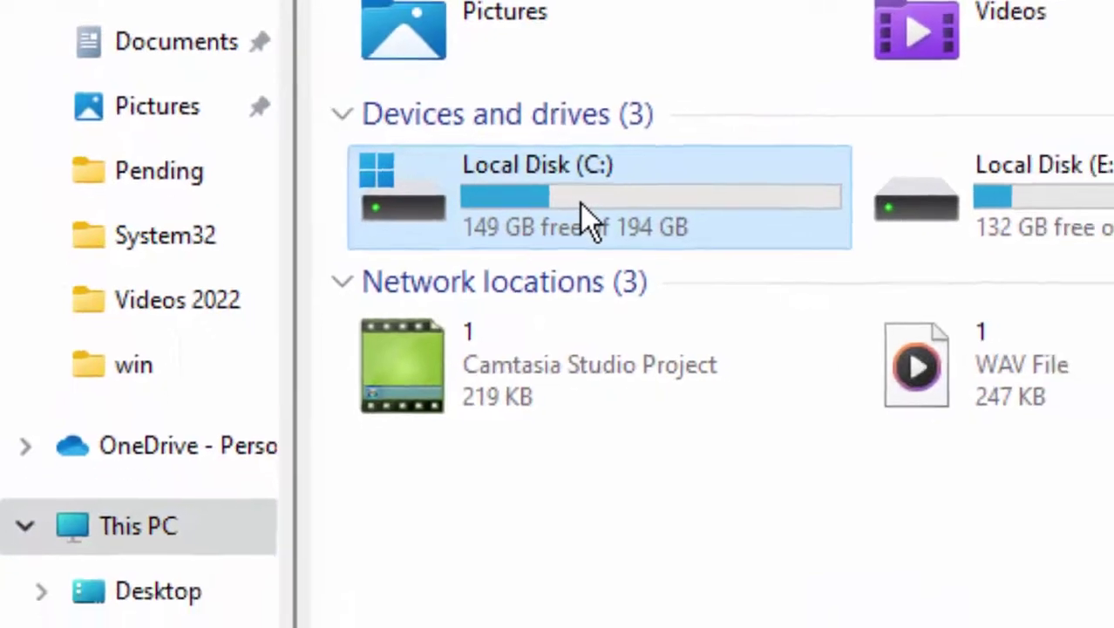
right_click(623, 230)
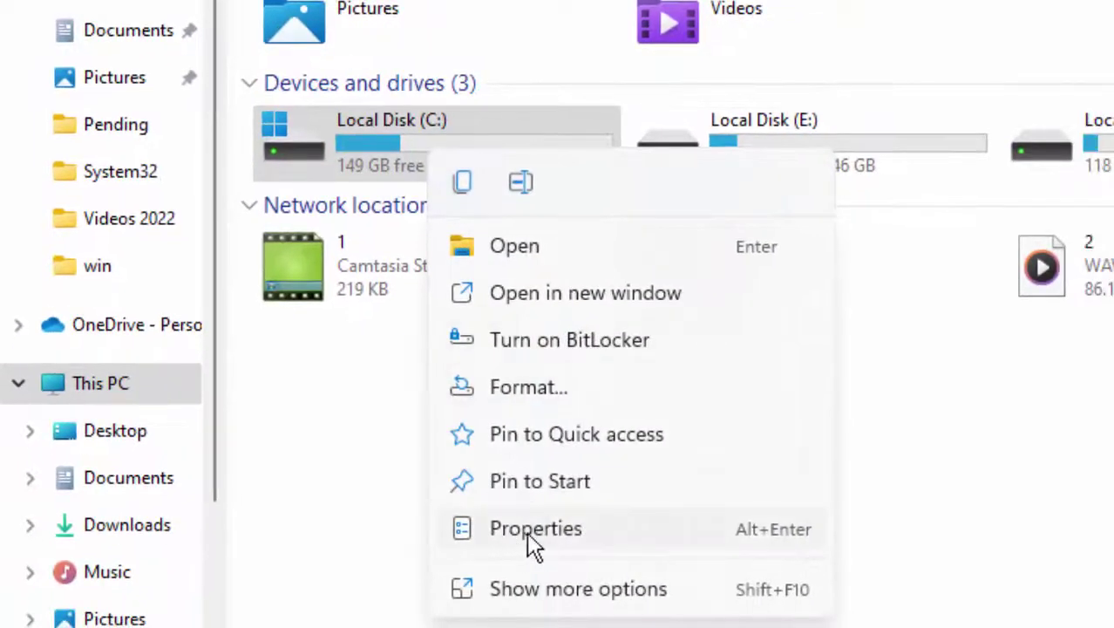
- Start Disk Cleanup from the C: drive's Properties and review the 1.95 GB of deletable files
left_click(526, 531)
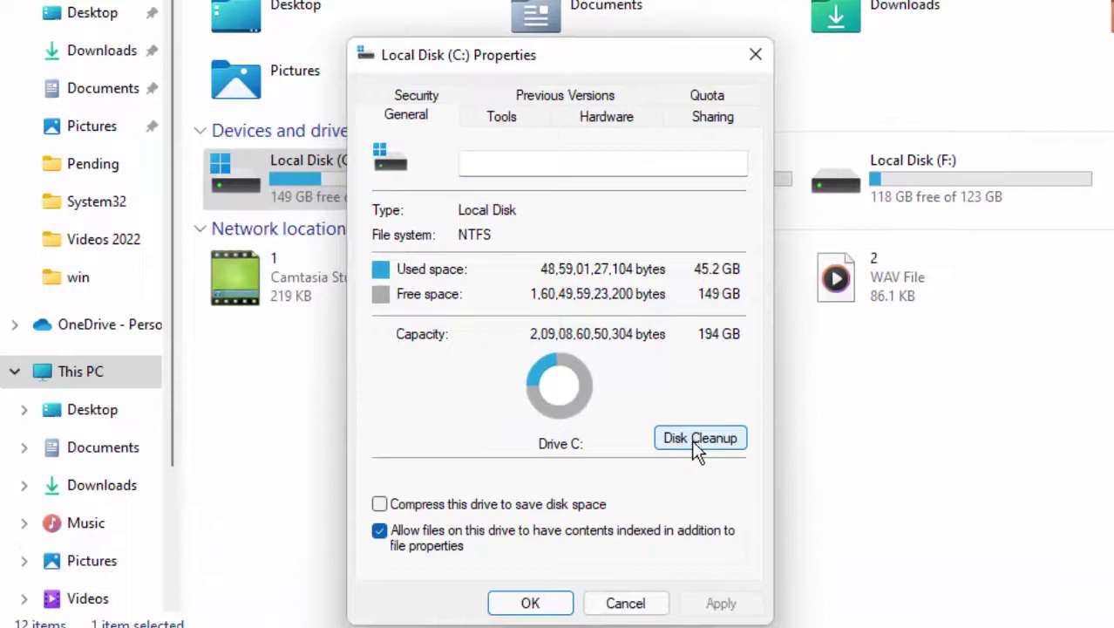
left_click(697, 446)
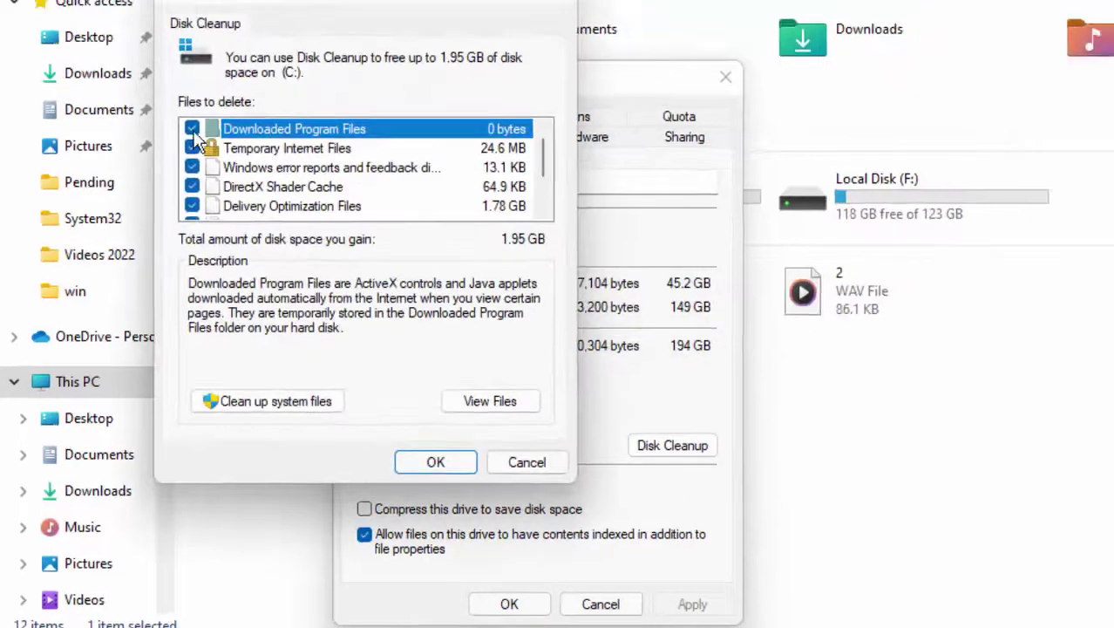
scroll(186, 161, "down", 1)
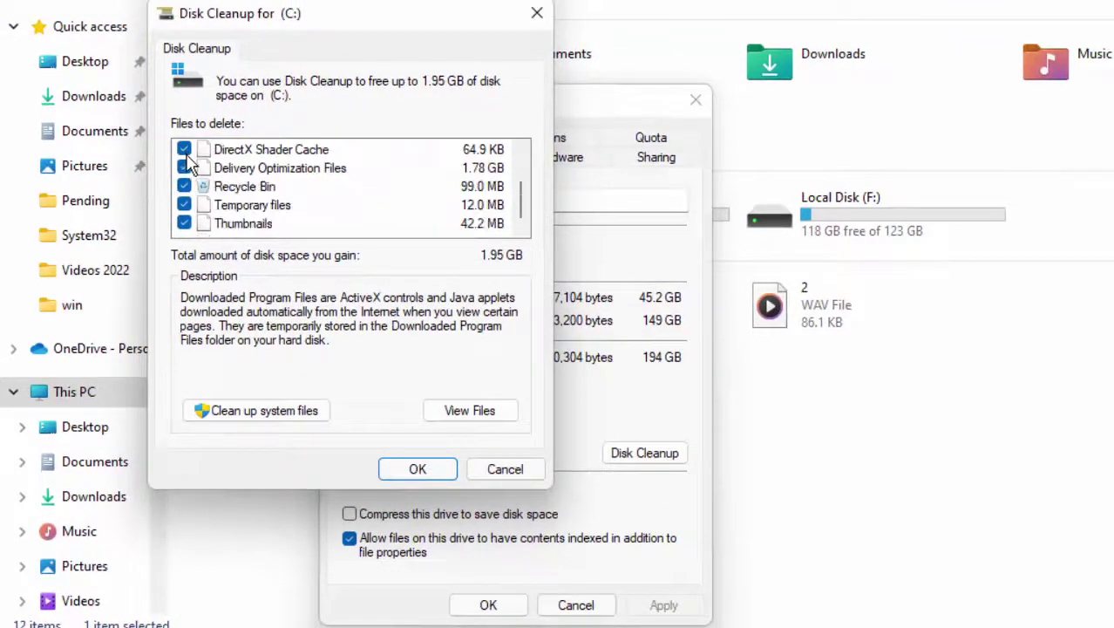
scroll(189, 163, "up", 1)
scroll(190, 166, "down", 1)
- Clean up system files on C: (free space rises to 151 GB), then close Properties and This PC
left_click(279, 415)
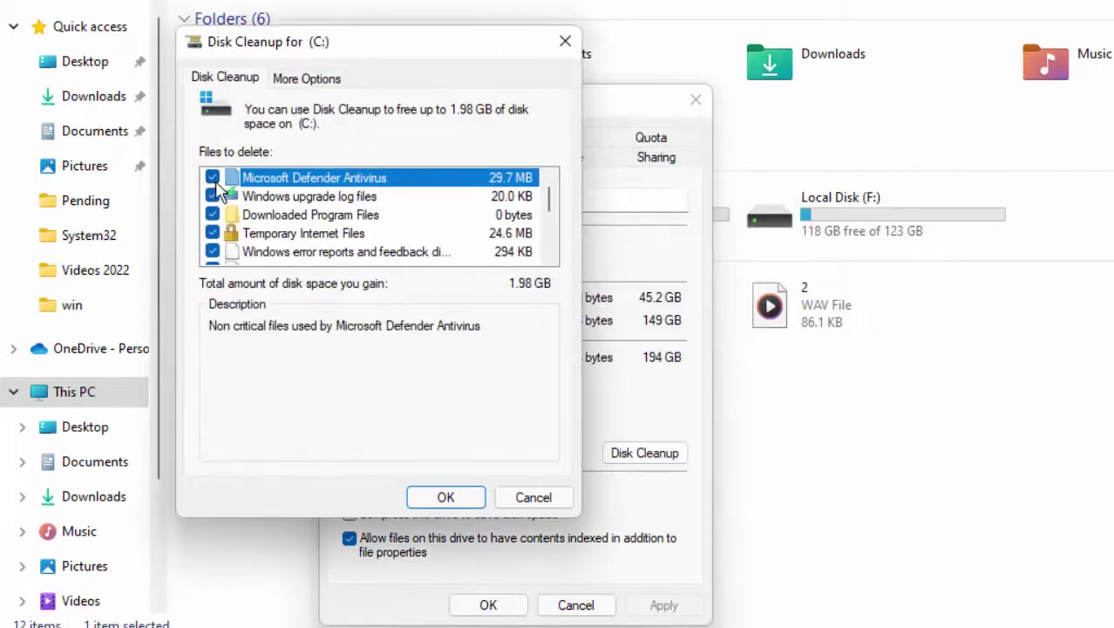
scroll(243, 217, "down", 2)
scroll(243, 218, "down", 1)
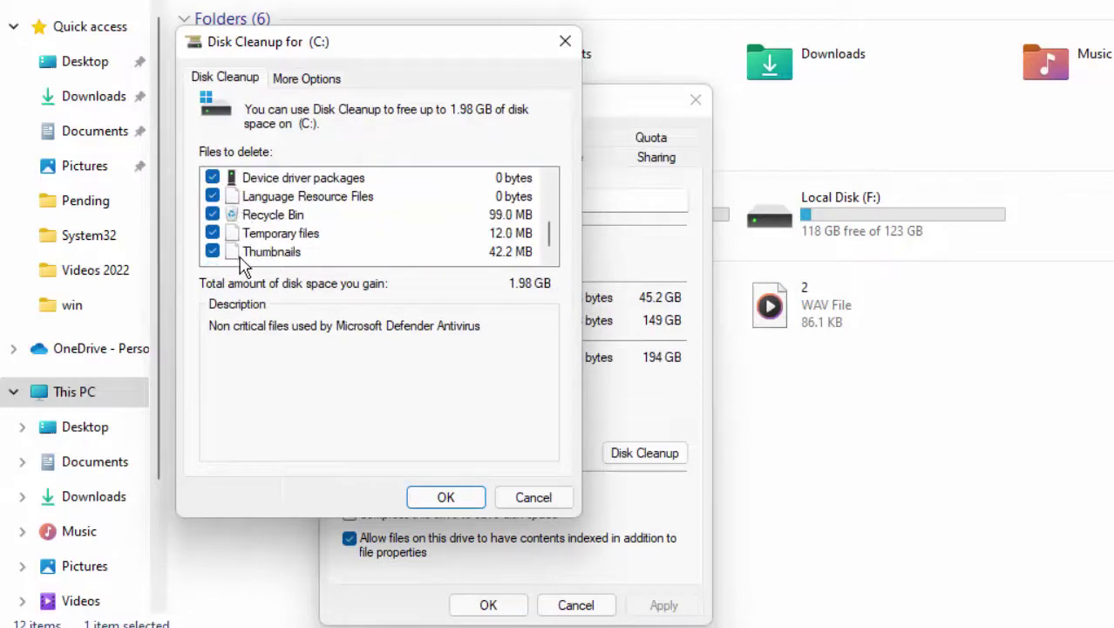
left_click(447, 498)
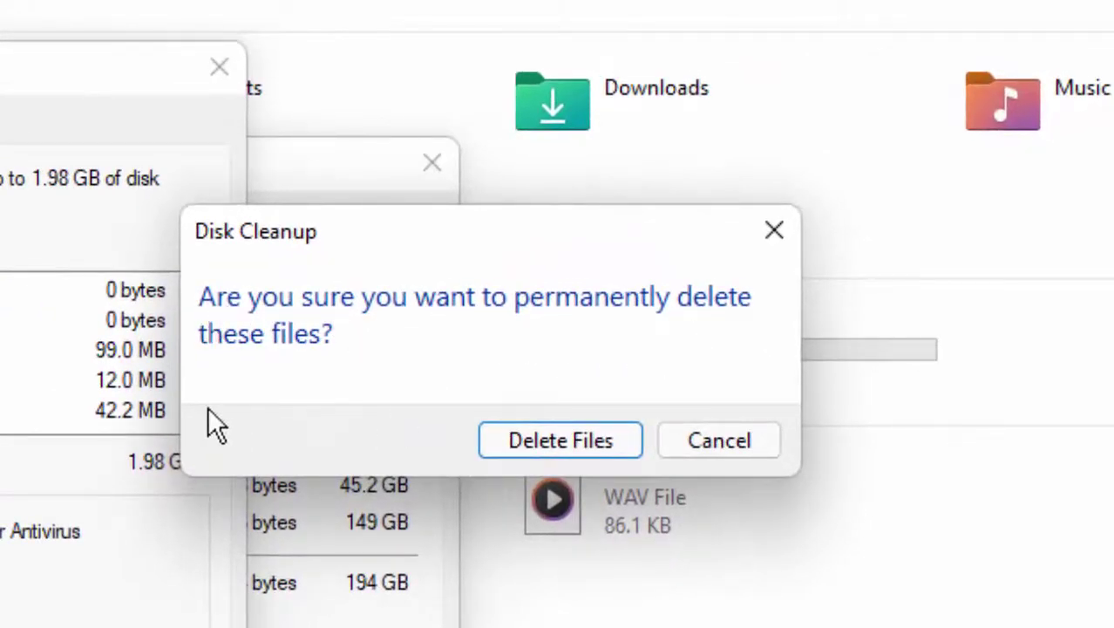
left_click(573, 448)
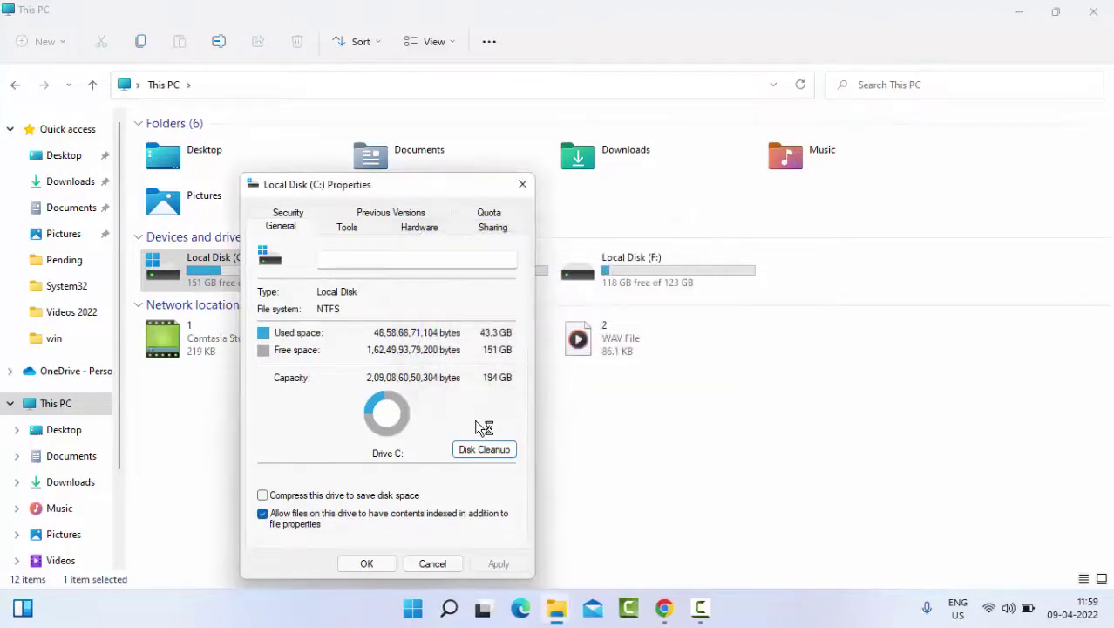
left_click(390, 565)
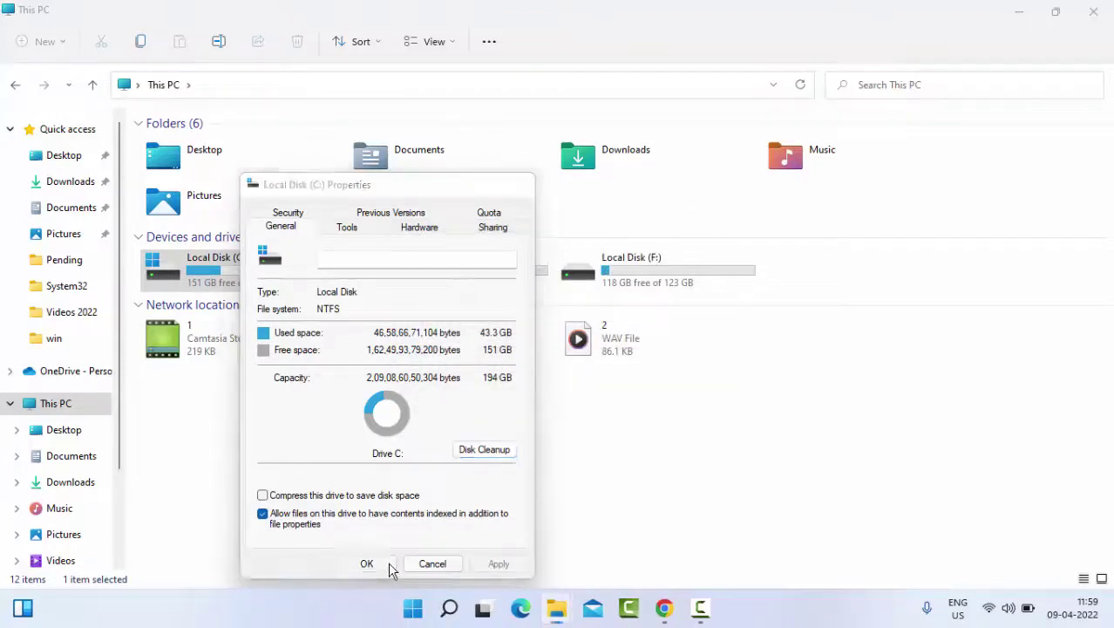
left_click(1093, 12)
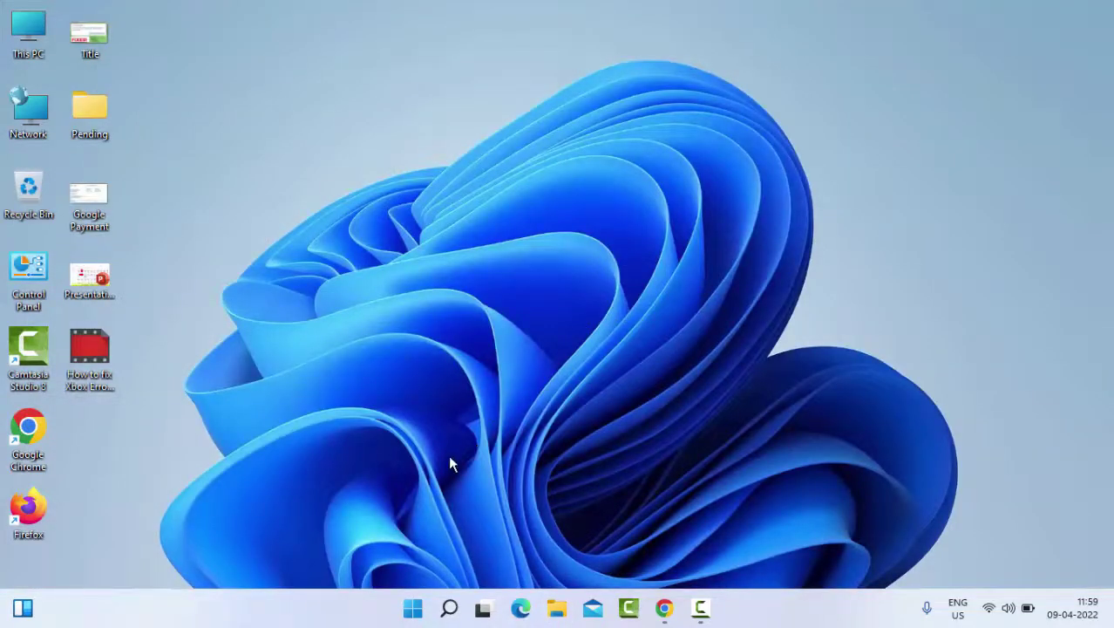
- Search Start for 'command prompt' and run it as administrator
left_click(414, 610)
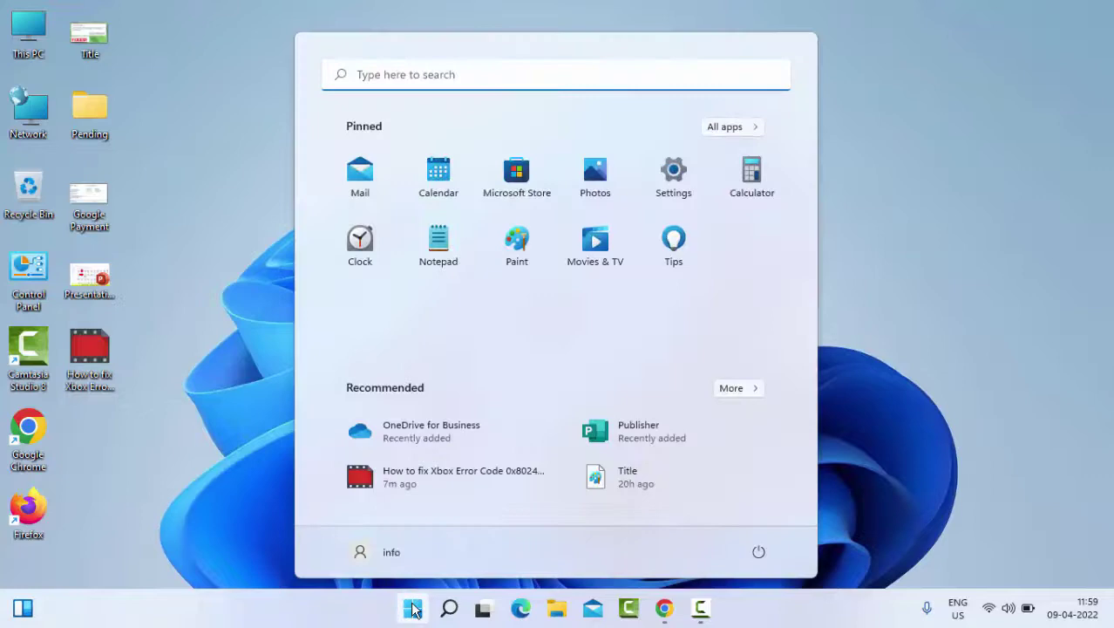
type("command p")
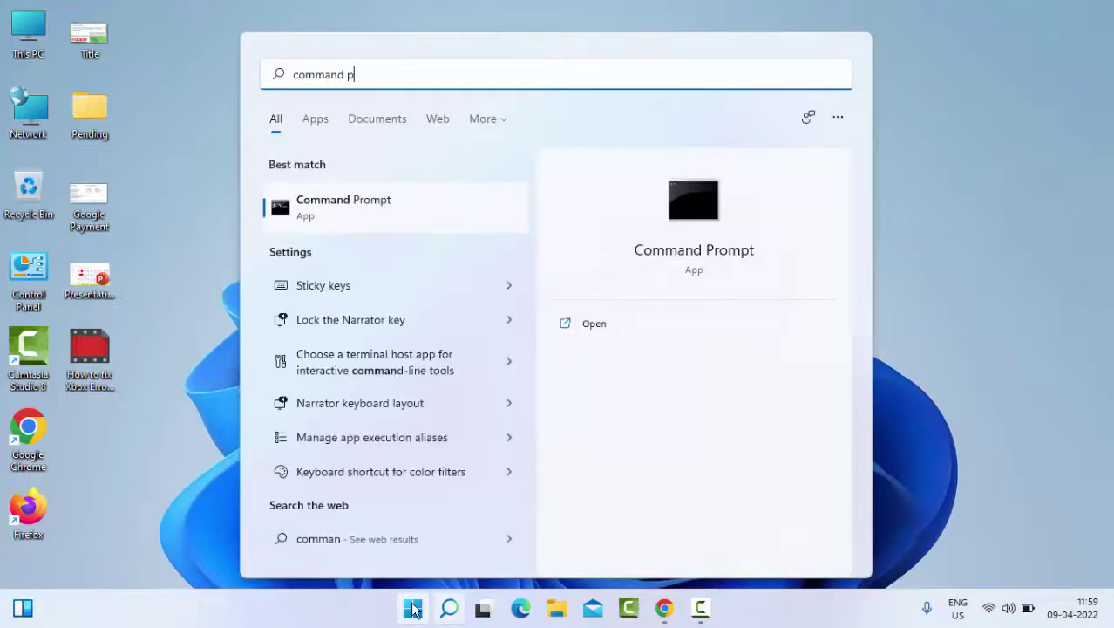
type("rompt")
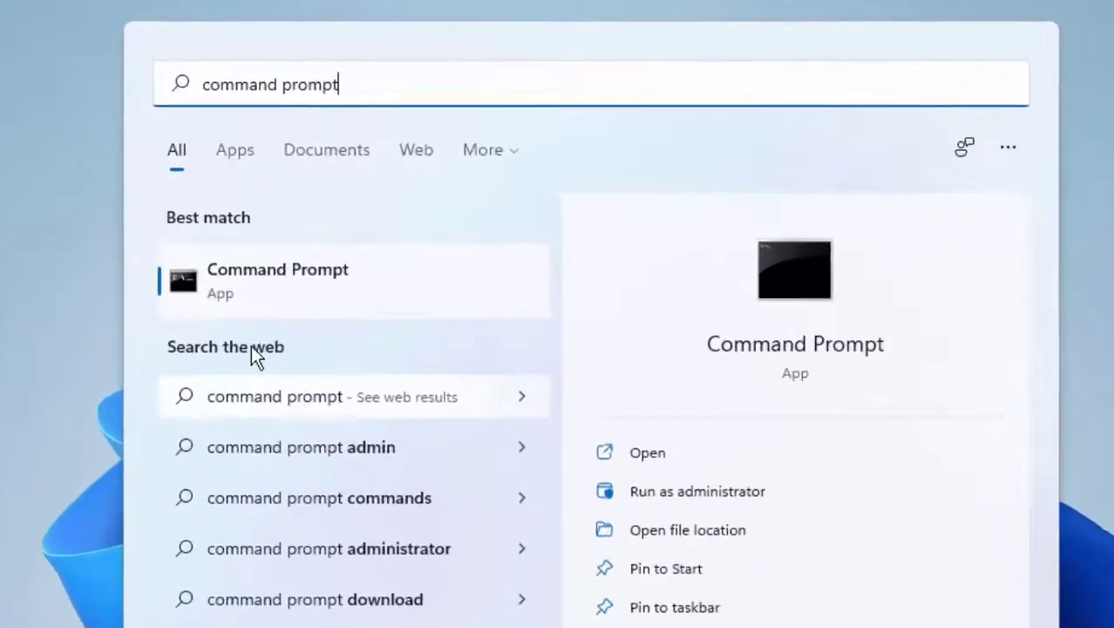
right_click(213, 348)
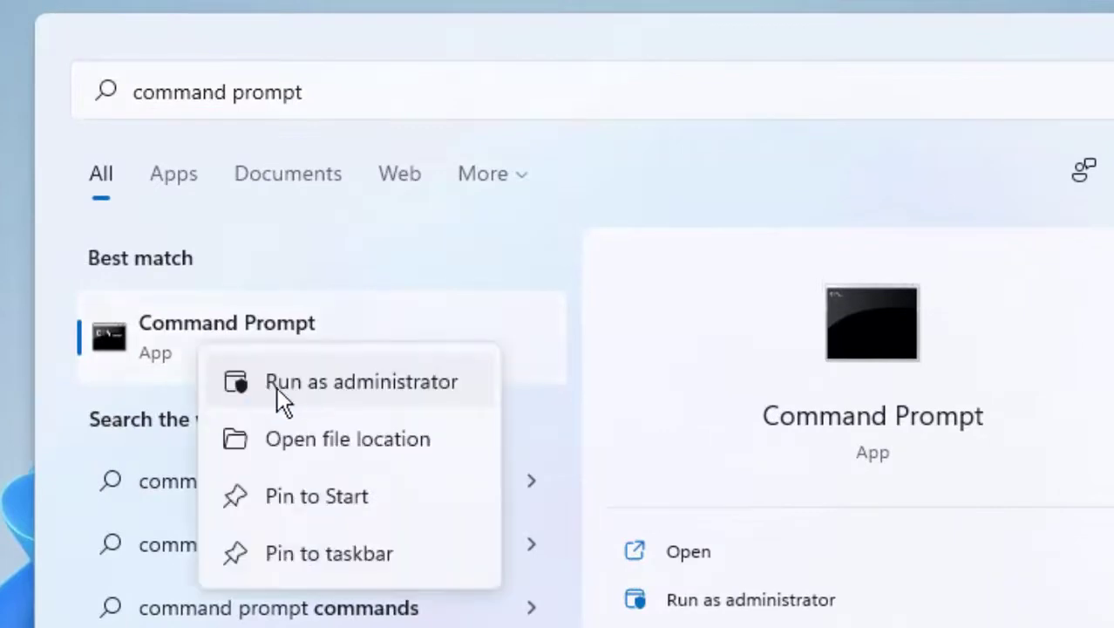
left_click(363, 385)
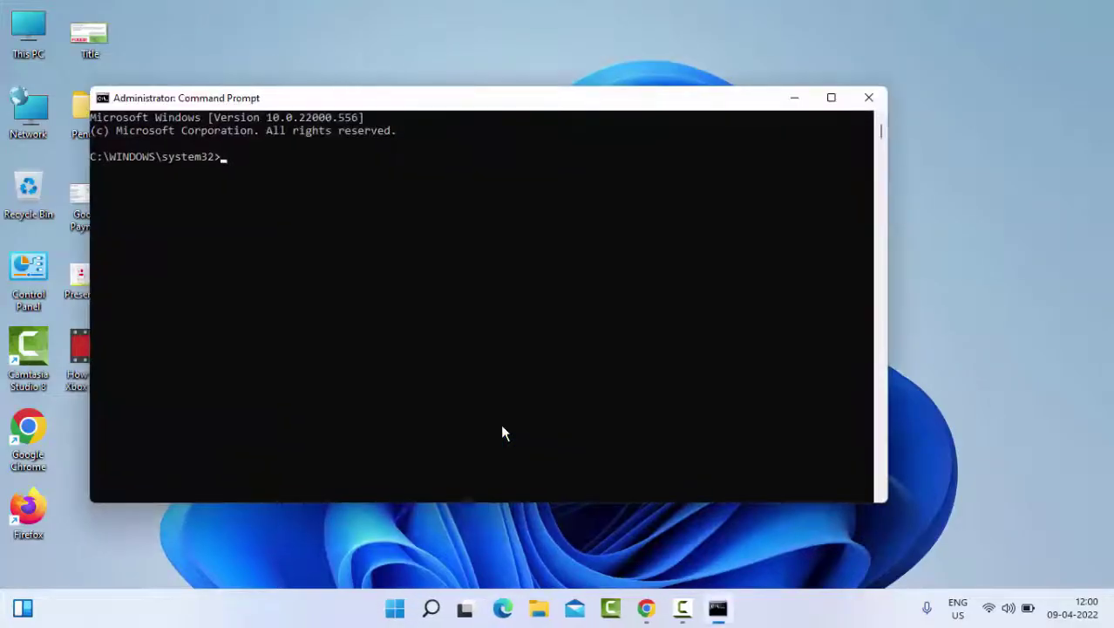
- Maximize Command Prompt and run ipconfig /flushdns to clear the DNS resolver cache
left_click(830, 99)
type("ipc")
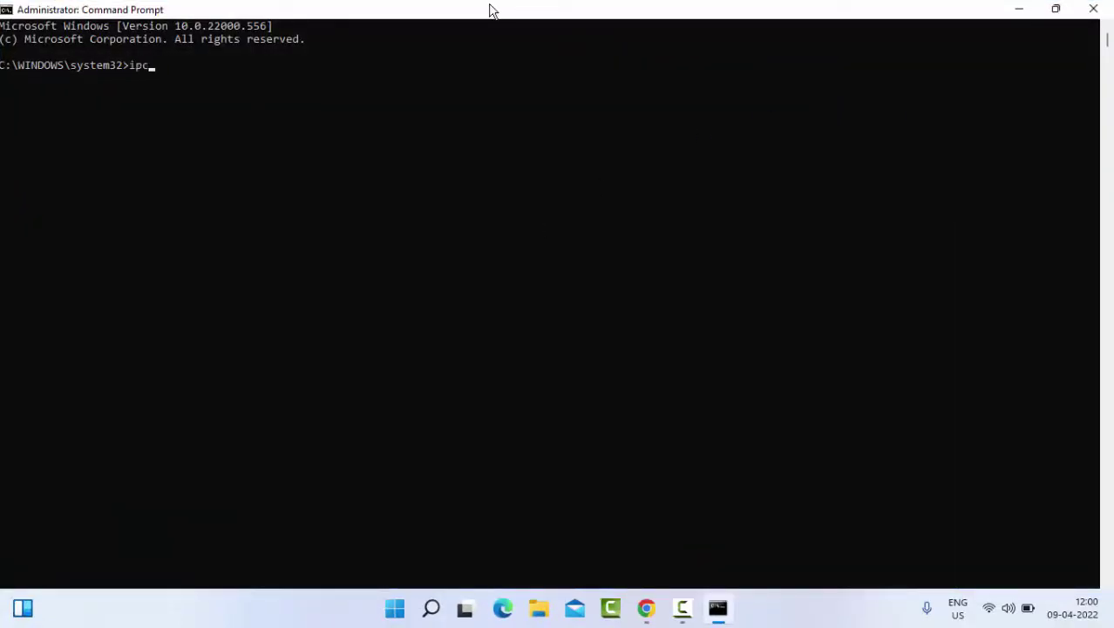
type("ofnig")
key("BackSpace")
key("BackSpace")
key("BackSpace")
key("BackSpace")
type("n")
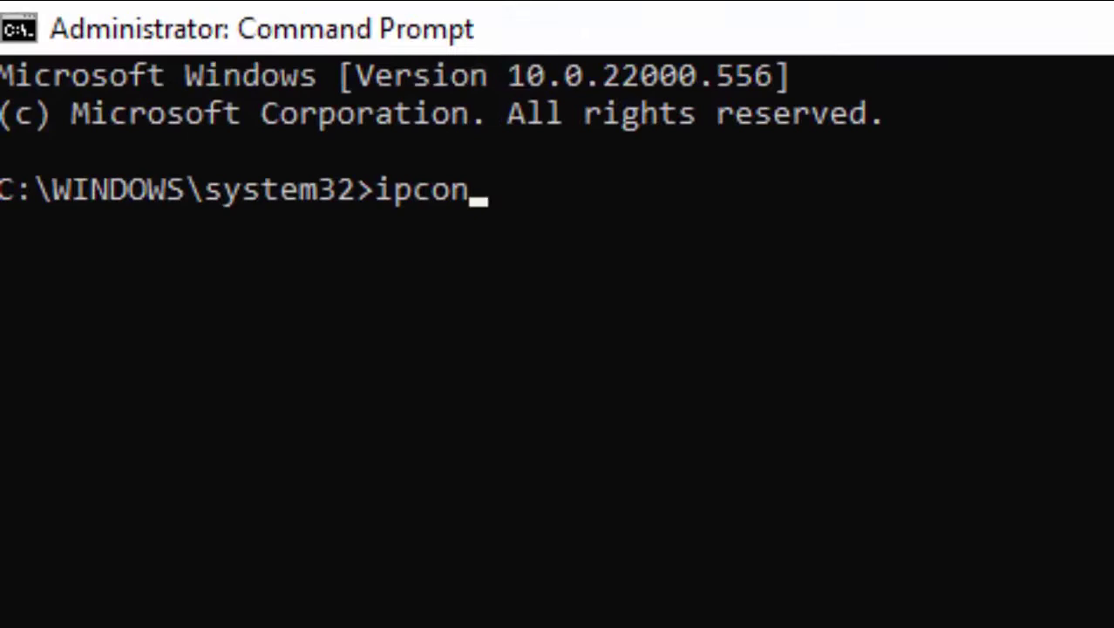
type("fig")
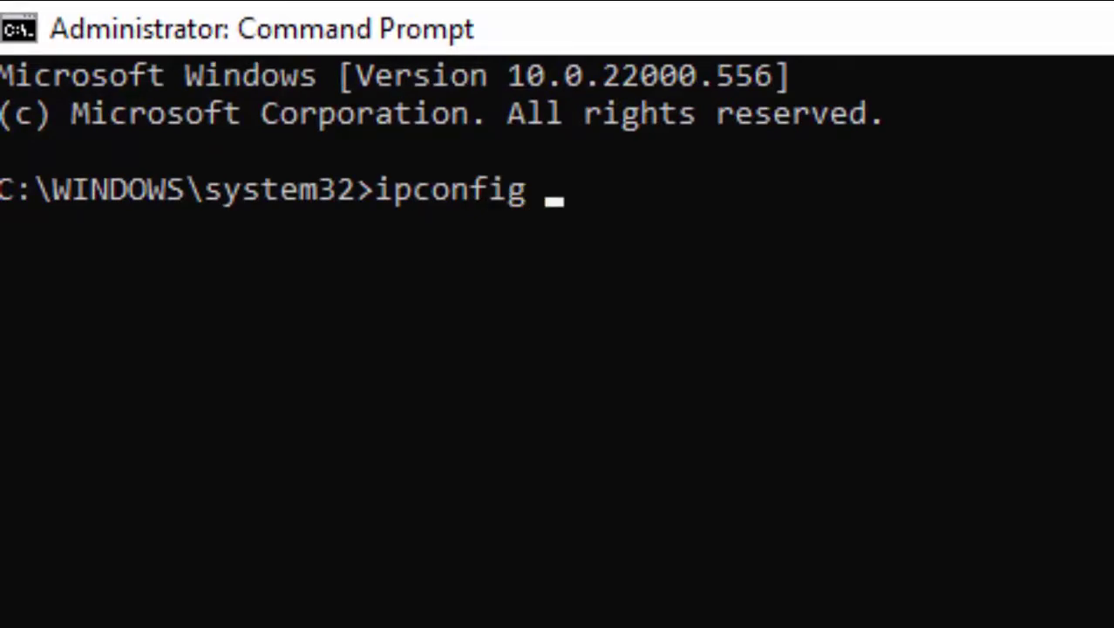
type(" /flu")
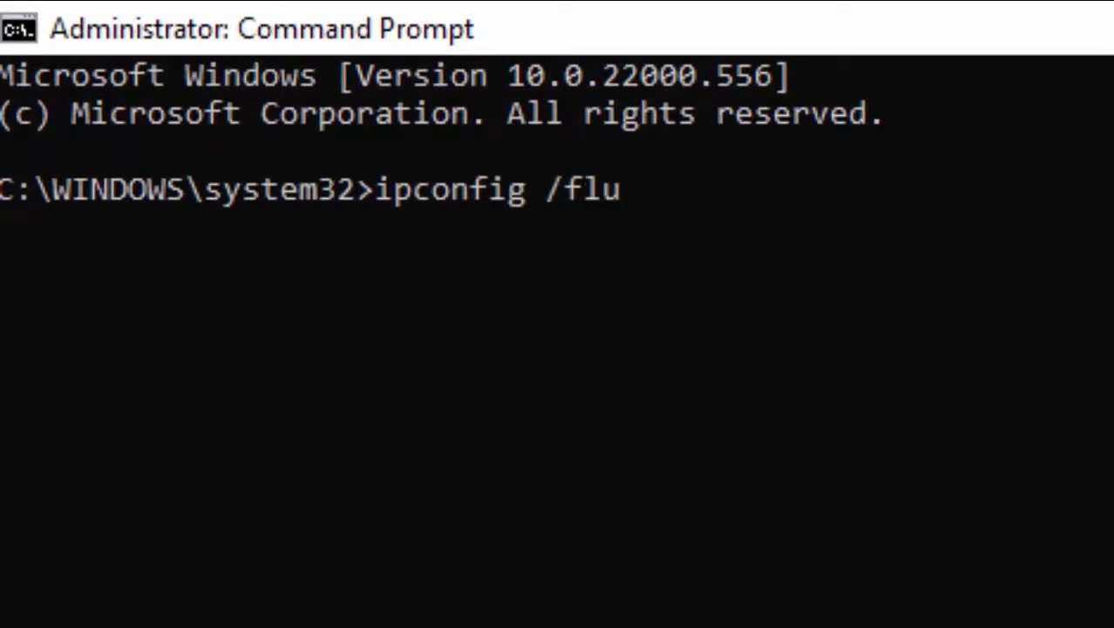
type("shdns")
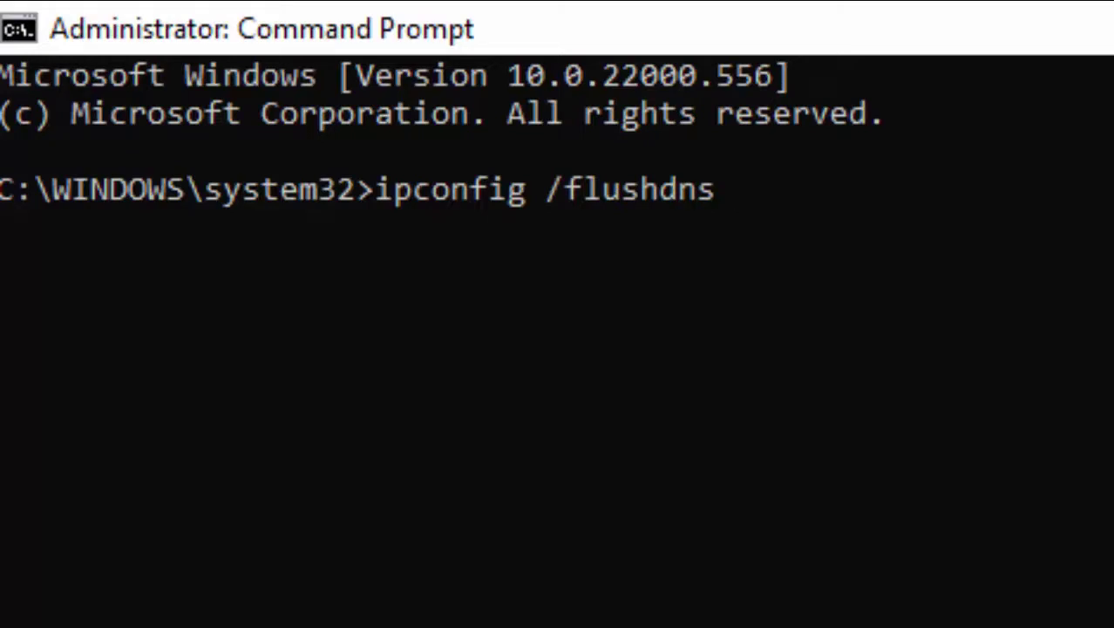
key("Return")
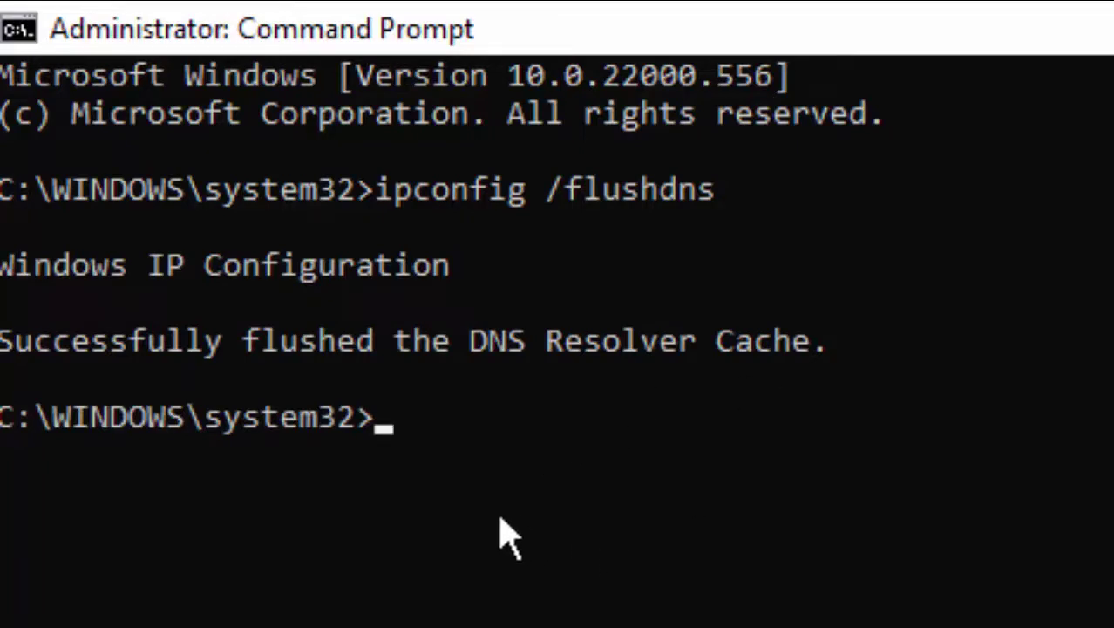
- Run netsh winsock reset to reset the Winsock catalog
type("ne")
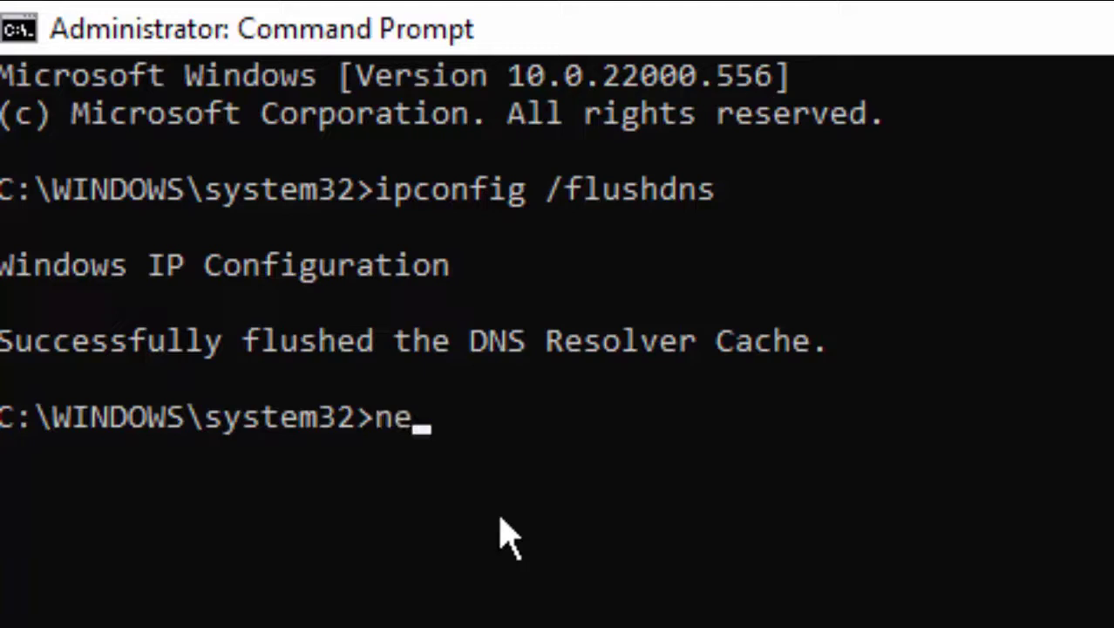
type("tsh winso")
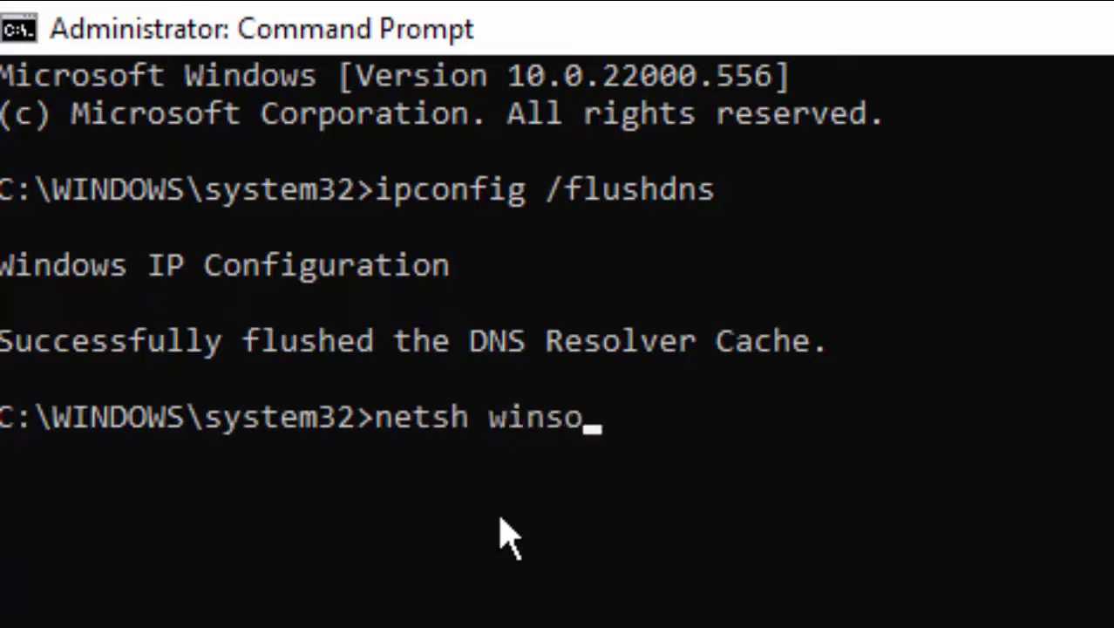
type("ck reset")
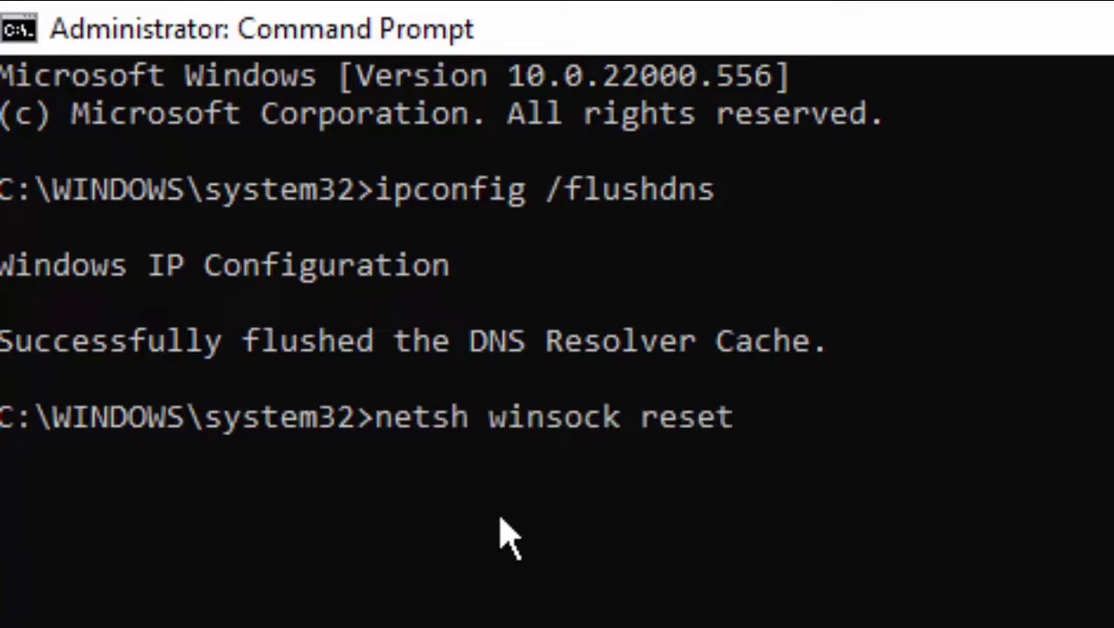
key("Return")
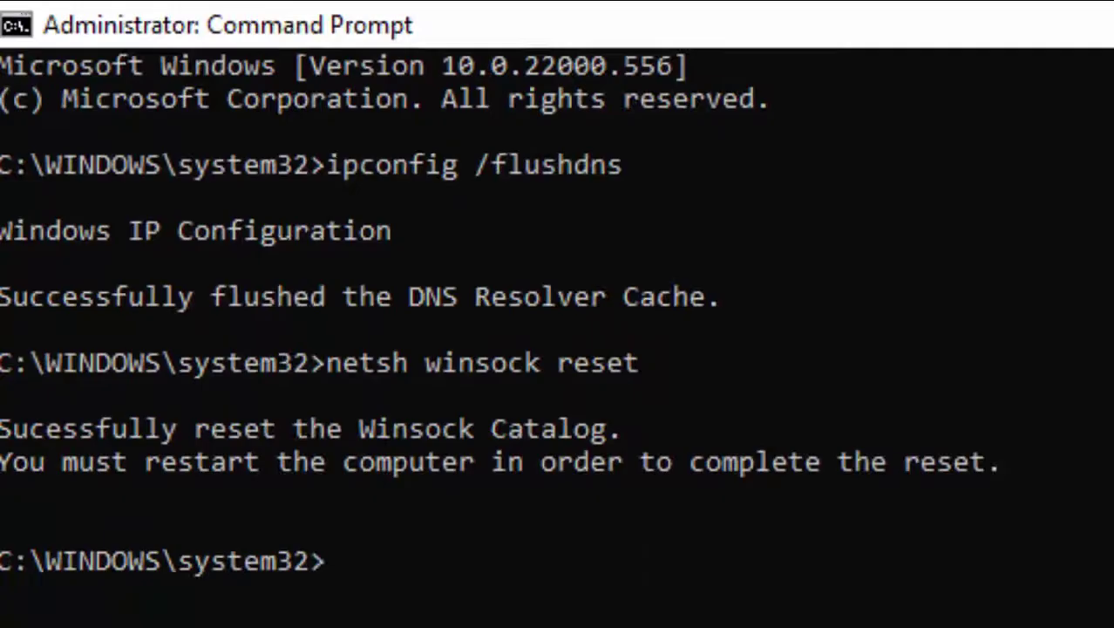
- Close Command Prompt and choose Restart in the Shut Down Windows dialog
left_click(1101, 6)
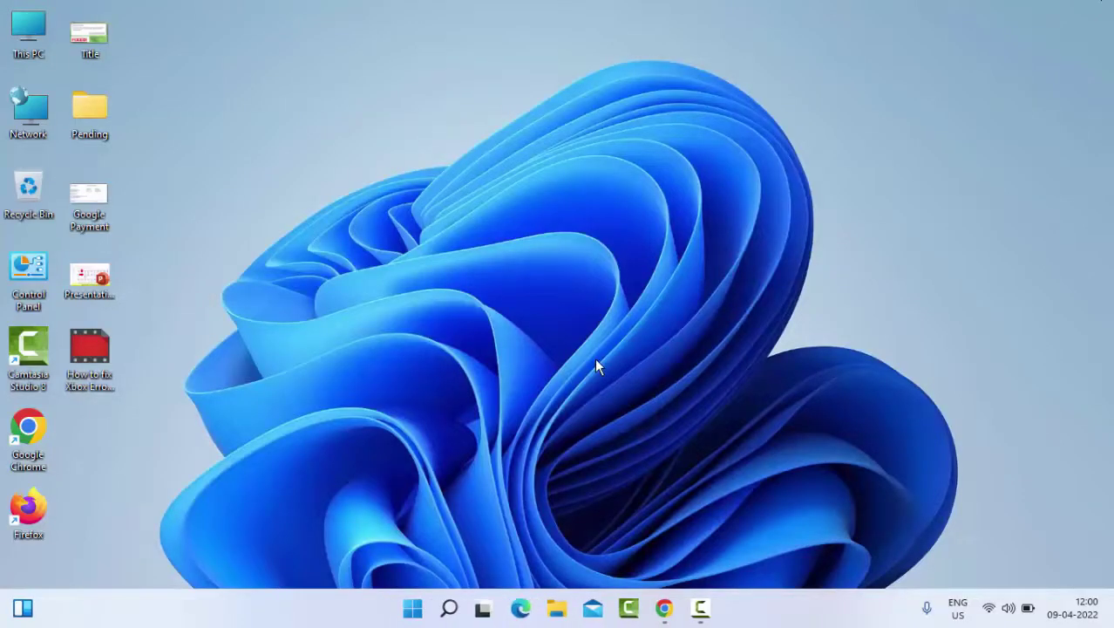
key("alt+F4")
left_click(554, 245)
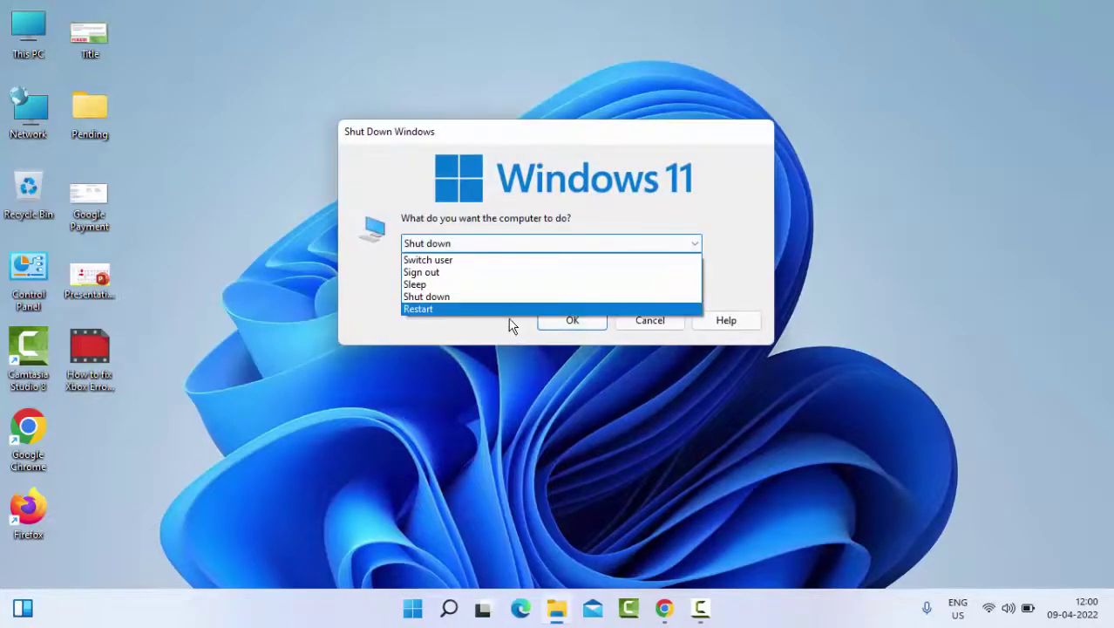
left_click(510, 312)
key("Return")
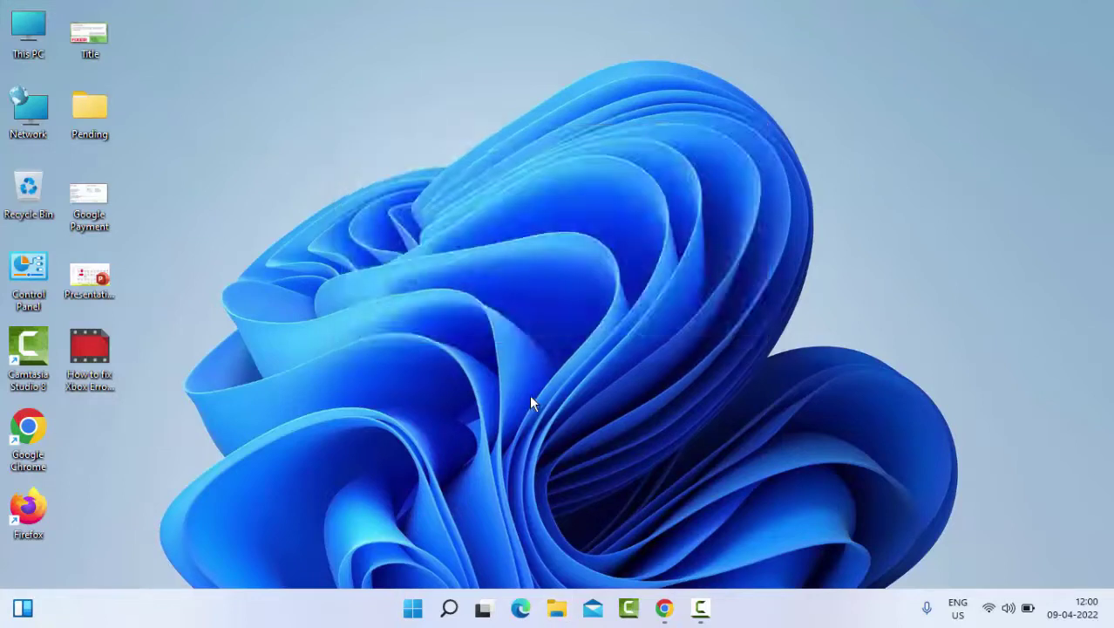